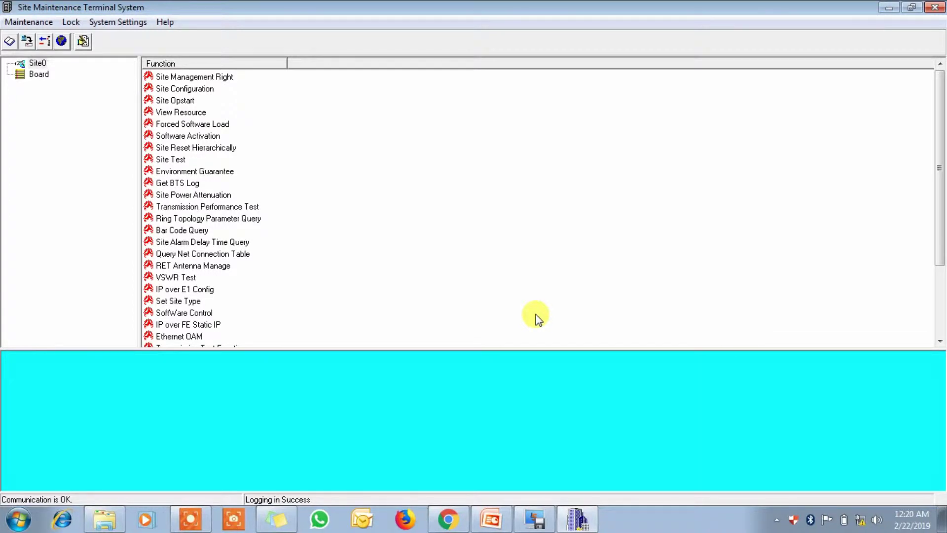
# Open the IP over FE Static IP function, enable static IP, and set the BTS communication type to Port IP.
pyautogui.doubleClick(210, 327)
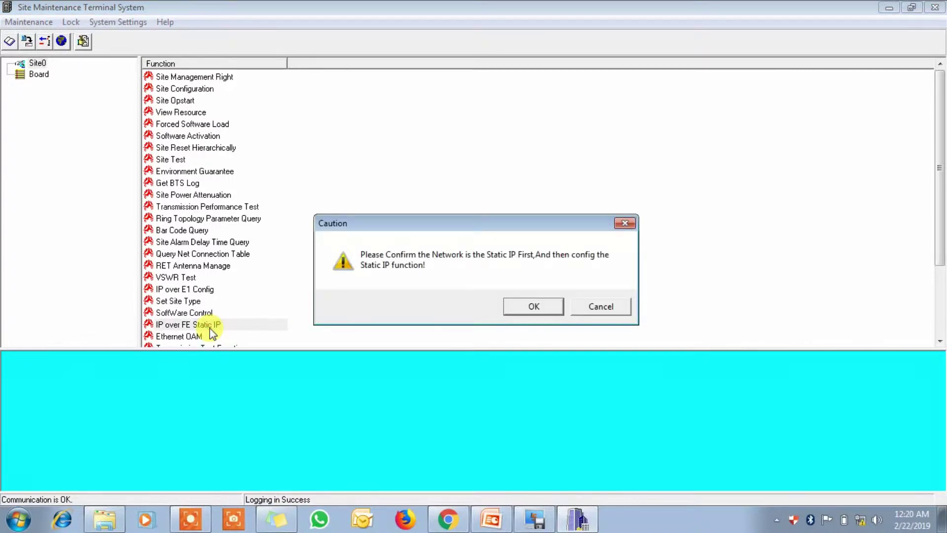
pyautogui.click(535, 308)
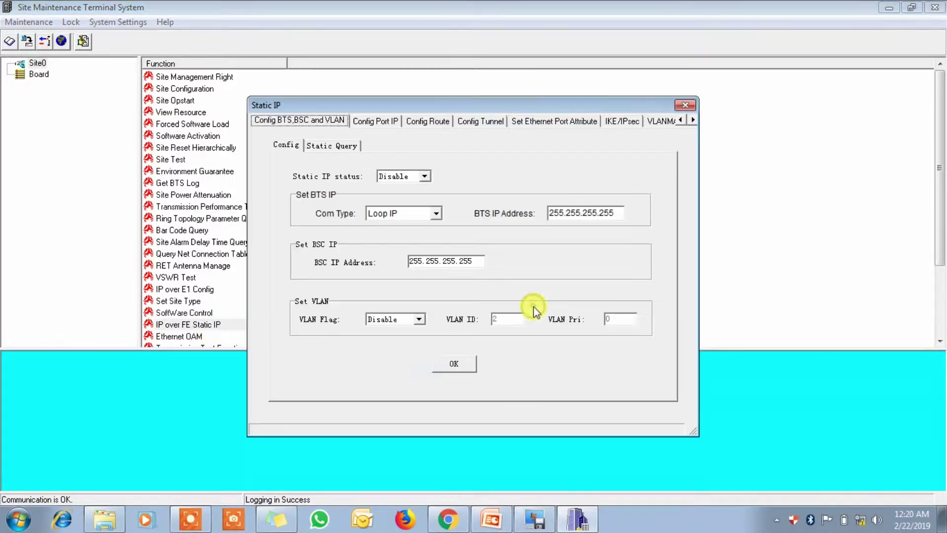
pyautogui.click(426, 178)
pyautogui.click(417, 195)
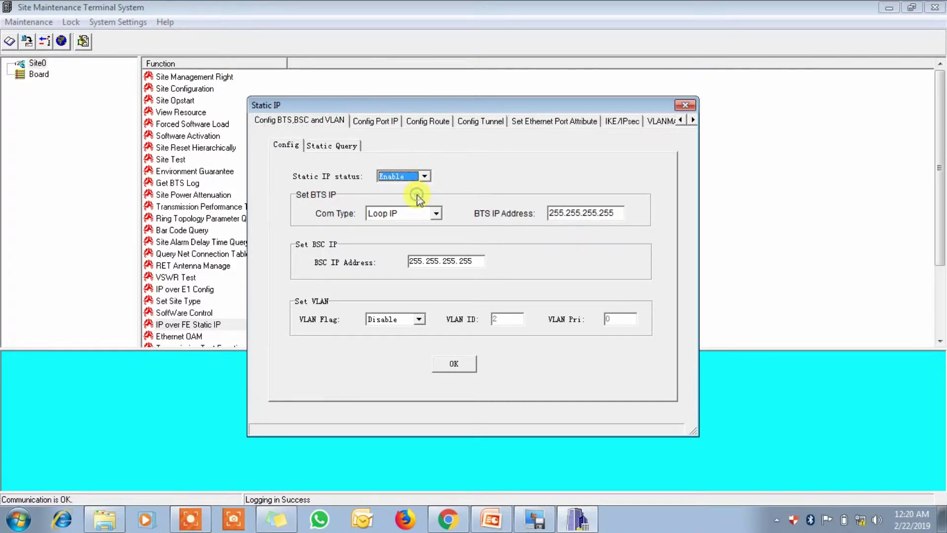
pyautogui.click(438, 214)
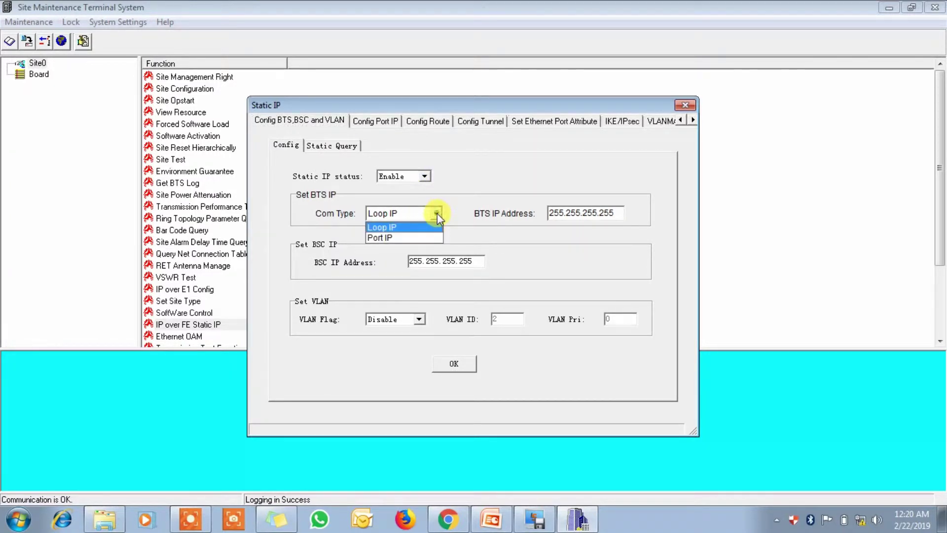
pyautogui.click(429, 238)
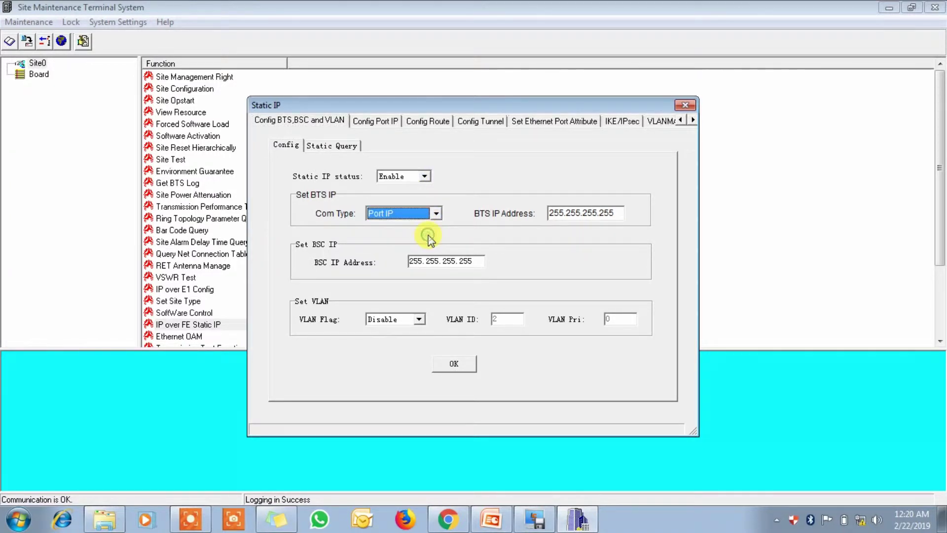
# Replace the BTS IP address with 10.79.145.205.
pyautogui.click(623, 215)
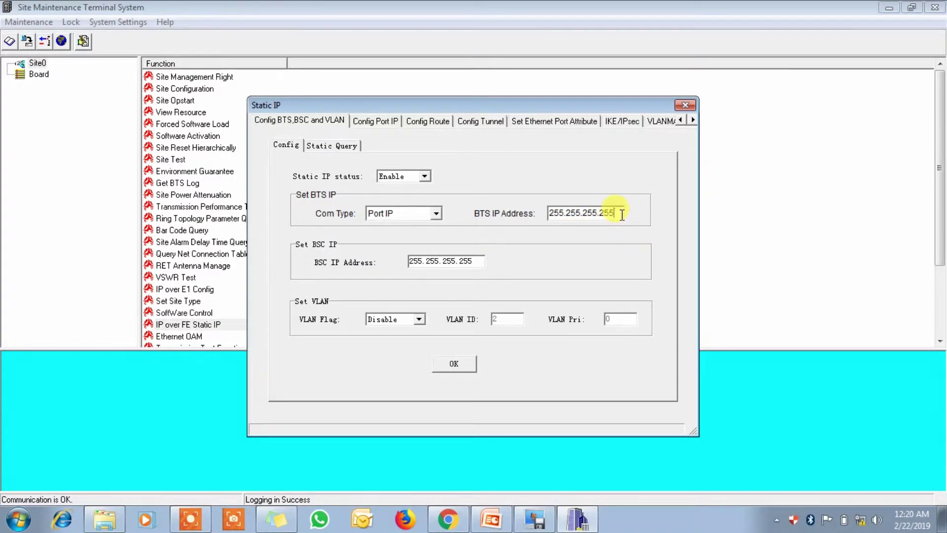
pyautogui.press('BackSpace')
pyautogui.press('BackSpace')
pyautogui.press('BackSpace')
pyautogui.press('BackSpace')
pyautogui.press('BackSpace')
pyautogui.press('BackSpace')
pyautogui.press('BackSpace')
pyautogui.press('BackSpace')
pyautogui.press('BackSpace')
pyautogui.press('BackSpace')
pyautogui.press('BackSpace')
pyautogui.press('BackSpace')
pyautogui.press('BackSpace')
pyautogui.press('BackSpace')
pyautogui.press('BackSpace')
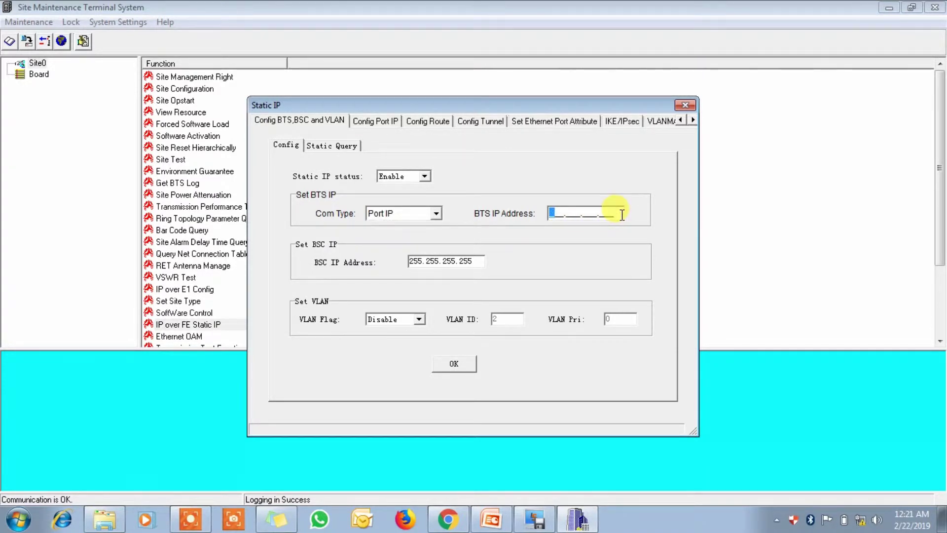
pyautogui.write('10_.79_.145.205')
# Replace the BSC IP address with 10.76.9.102.
pyautogui.click(474, 260)
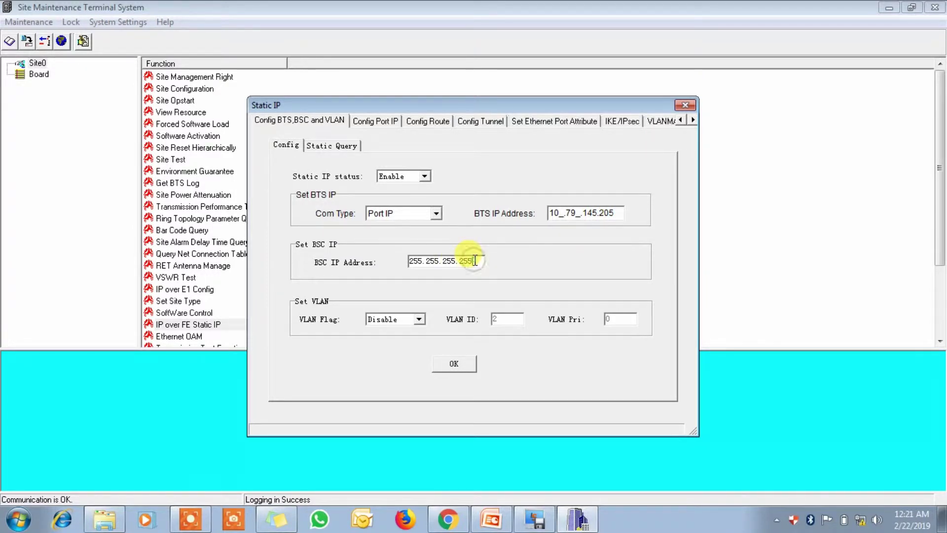
pyautogui.press('BackSpace')
pyautogui.press('BackSpace')
pyautogui.press('BackSpace')
pyautogui.press('BackSpace')
pyautogui.press('BackSpace')
pyautogui.press('BackSpace')
pyautogui.press('BackSpace')
pyautogui.press('BackSpace')
pyautogui.press('BackSpace')
pyautogui.press('BackSpace')
pyautogui.press('BackSpace')
pyautogui.press('BackSpace')
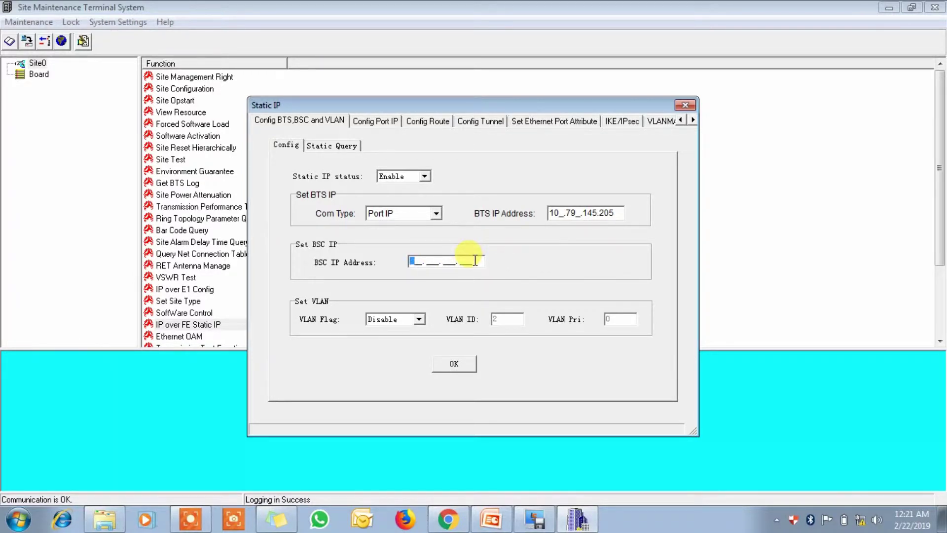
pyautogui.write('10_. 76_. 9__. 102')
# Enable the VLAN flag with VLAN ID 1379 and VLAN priority 6, and apply the BTS, BSC and VLAN configuration.
pyautogui.click(419, 320)
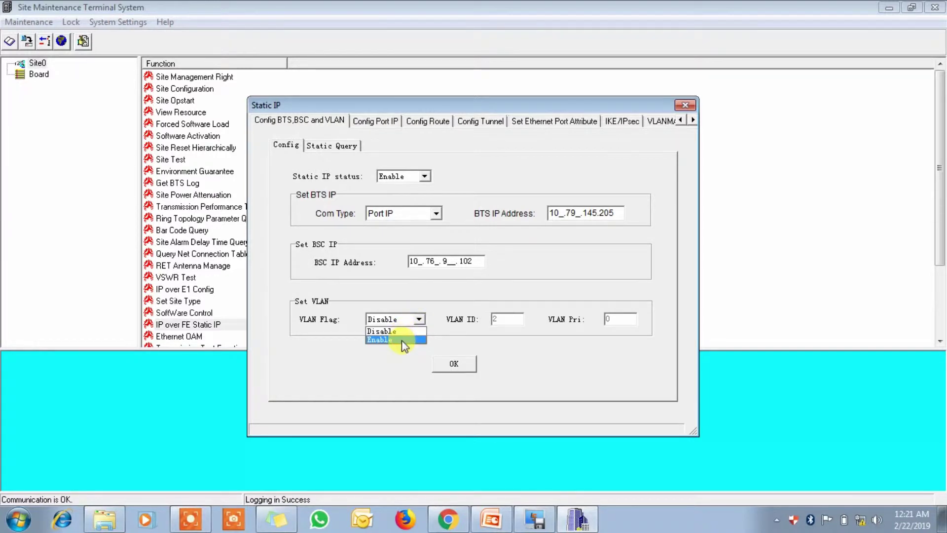
pyautogui.click(403, 341)
pyautogui.click(516, 318)
pyautogui.press('BackSpace')
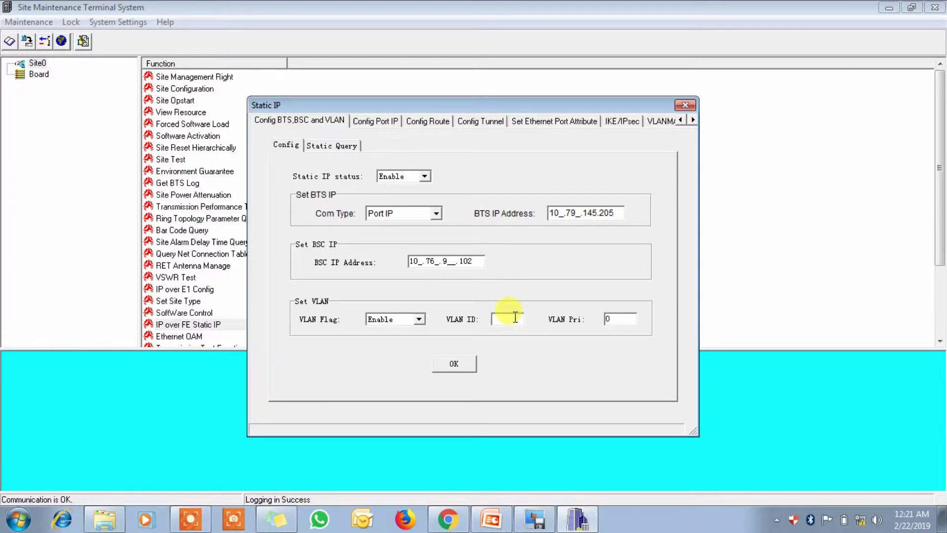
pyautogui.write('1379')
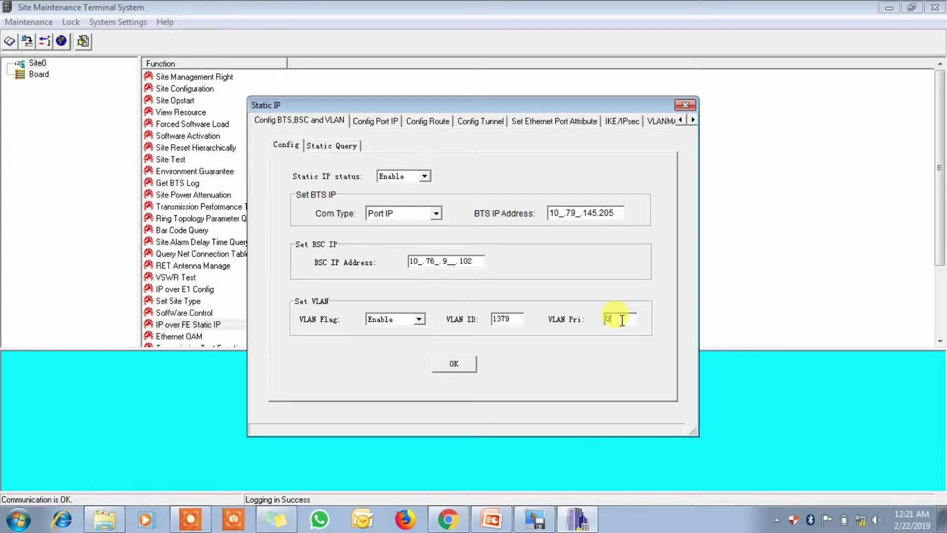
pyautogui.write('6')
pyautogui.click(450, 364)
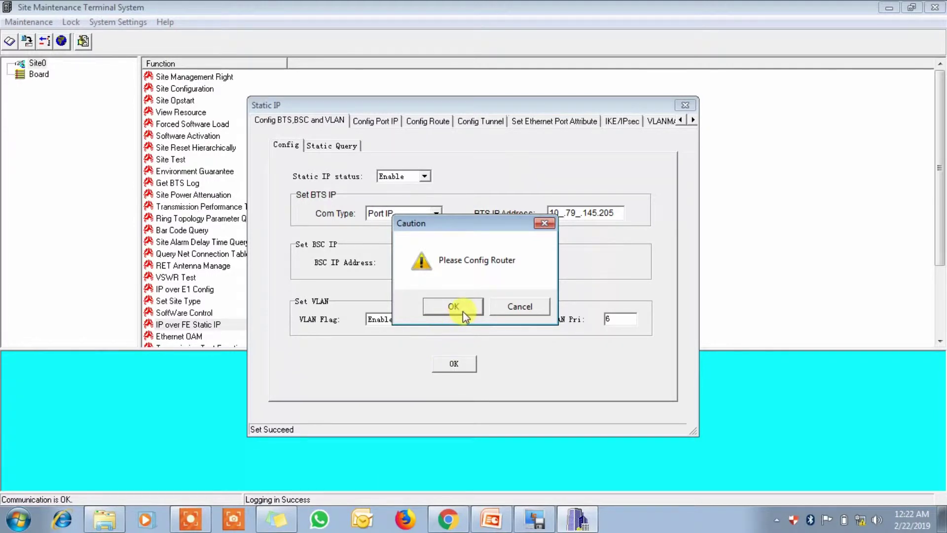
pyautogui.click(463, 311)
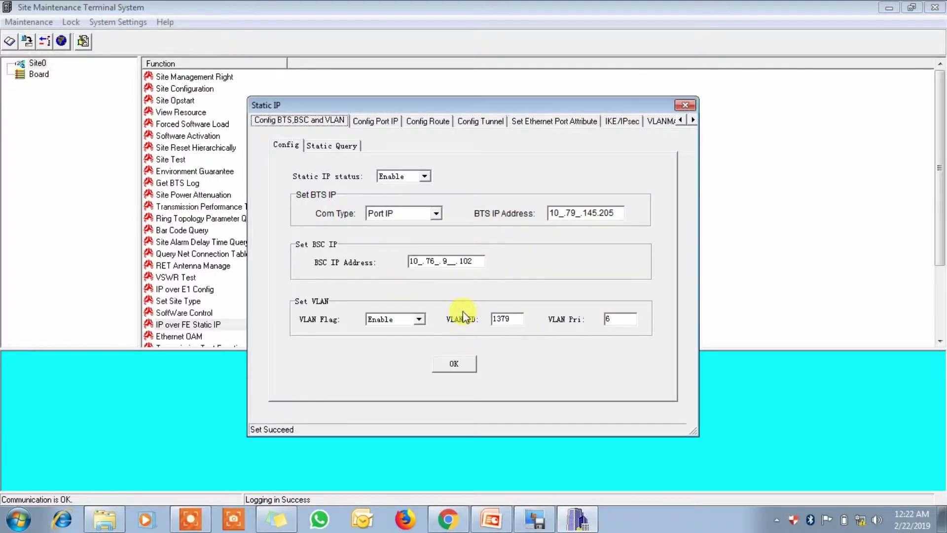
# In the port IP configuration, set the FE0 IP address of Ethernet port 0 to 10.79.145.205.
pyautogui.click(384, 122)
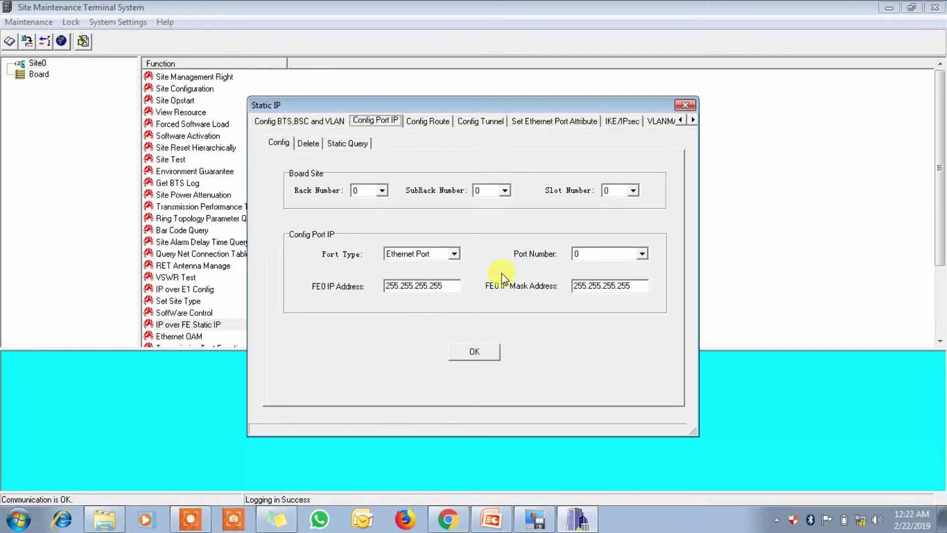
pyautogui.click(450, 288)
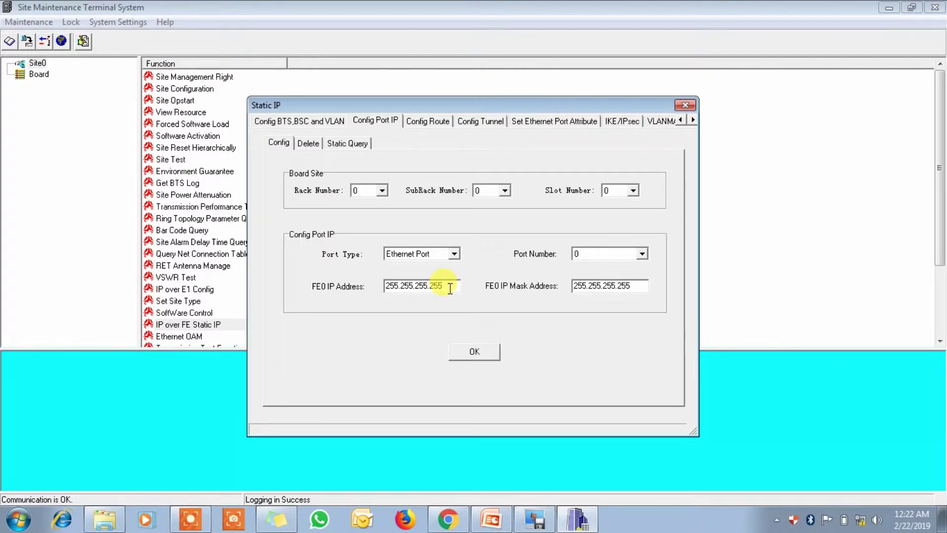
pyautogui.press('BackSpace')
pyautogui.press('BackSpace')
pyautogui.press('BackSpace')
pyautogui.press('BackSpace')
pyautogui.press('BackSpace')
pyautogui.press('BackSpace')
pyautogui.press('BackSpace')
pyautogui.press('BackSpace')
pyautogui.press('BackSpace')
pyautogui.press('BackSpace')
pyautogui.press('BackSpace')
pyautogui.press('BackSpace')
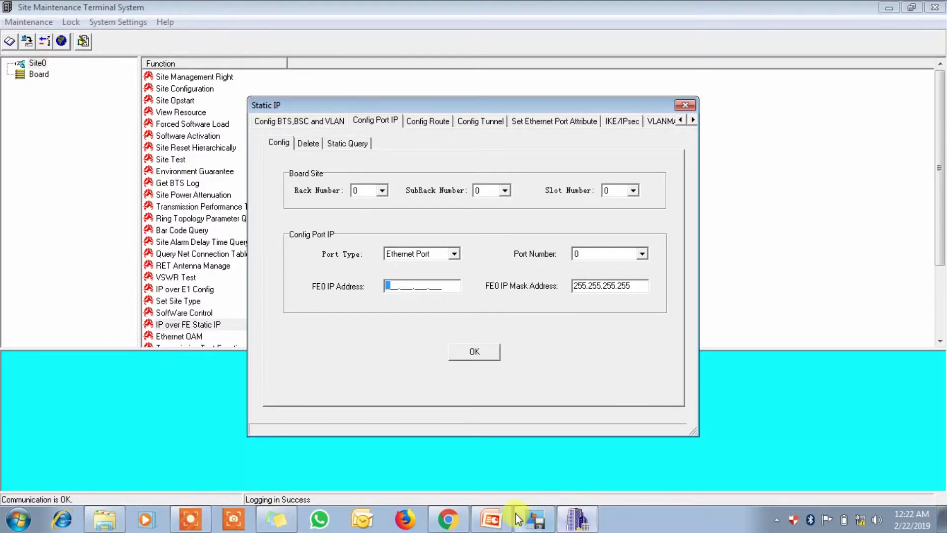
pyautogui.moveTo(491, 520)
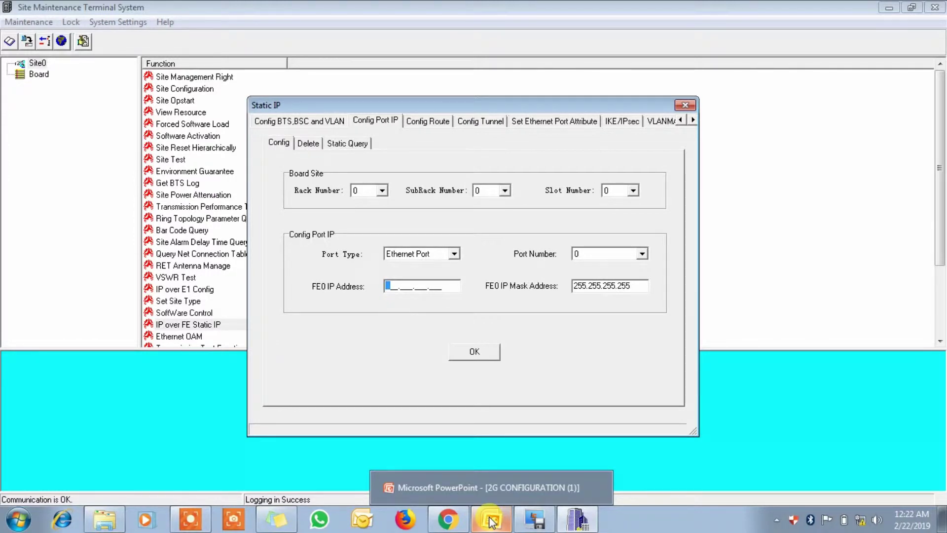
pyautogui.write('10_.')
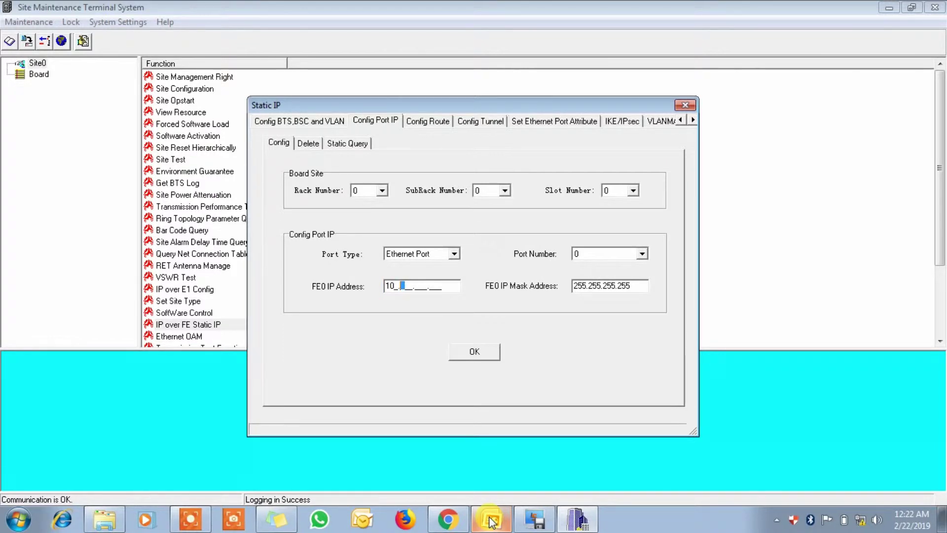
pyautogui.write('79_.145.205')
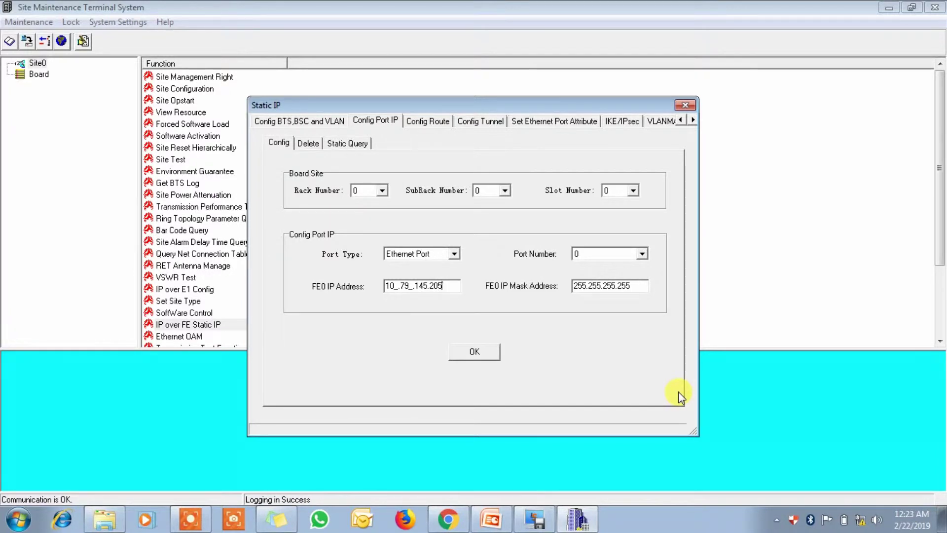
# Set the FE0 IP mask address to 255.255.255.252 and submit the port IP configuration.
pyautogui.click(639, 286)
pyautogui.press('BackSpace')
pyautogui.write('2')
pyautogui.click(466, 351)
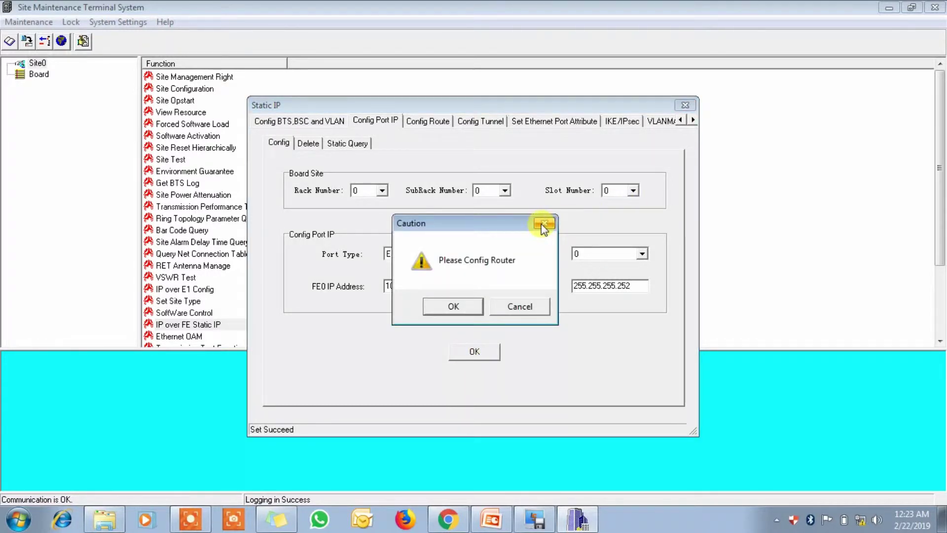
pyautogui.click(518, 307)
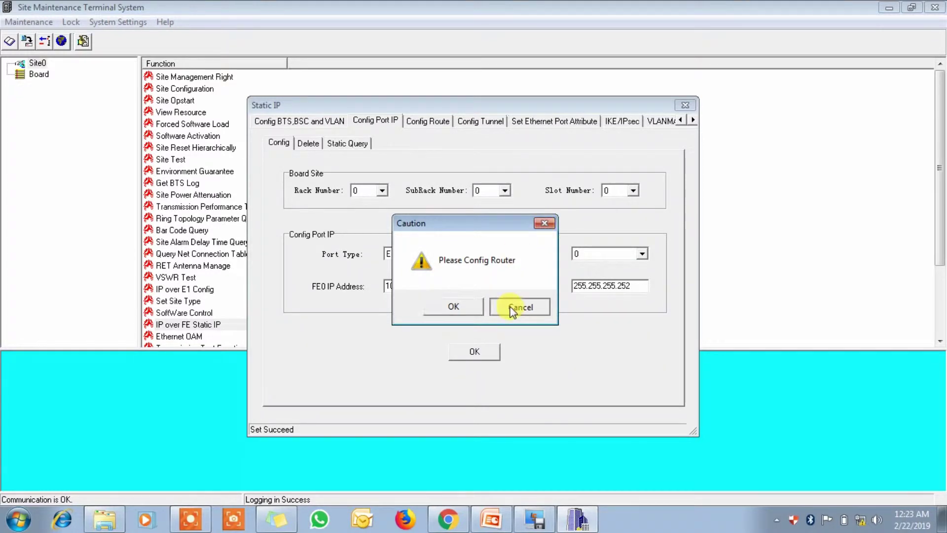
# Change the port IP board's slot number to 6 and apply the port IP configuration with it.
pyautogui.click(633, 191)
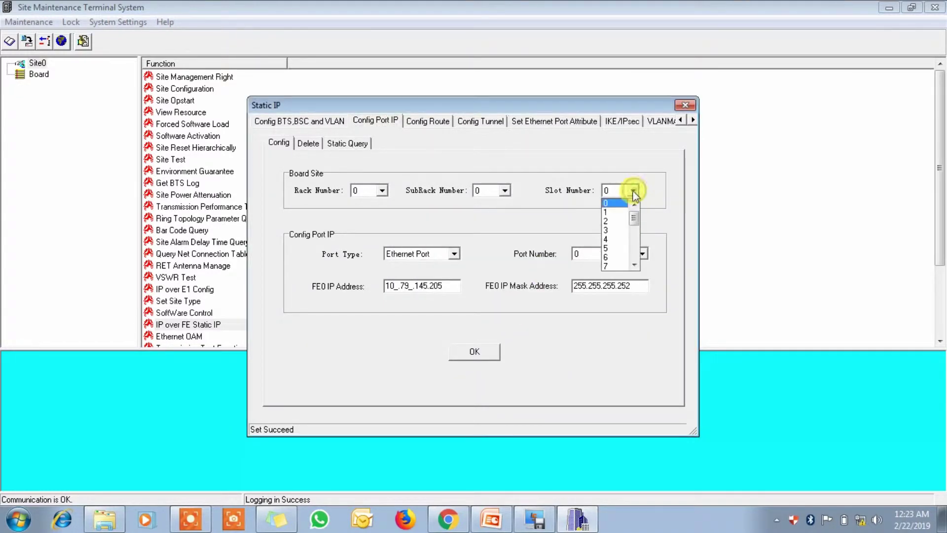
pyautogui.click(614, 255)
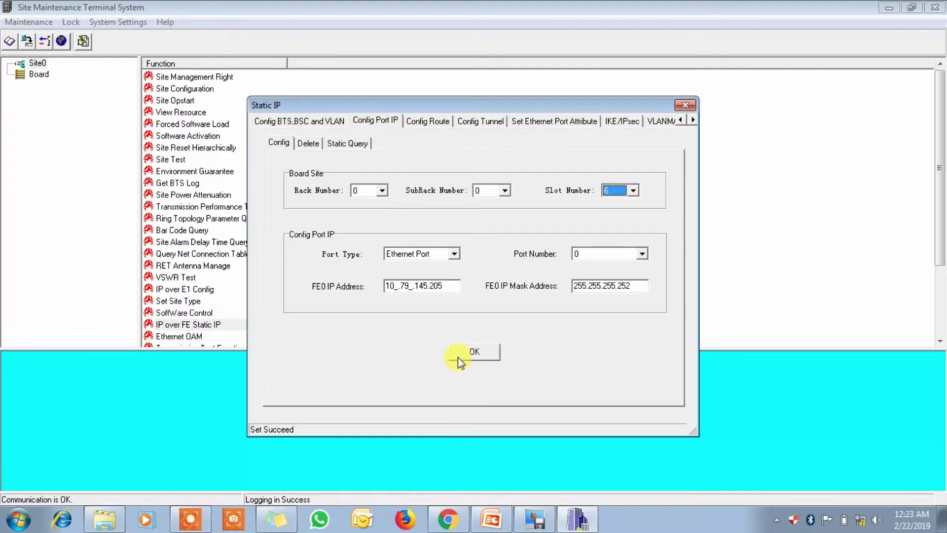
pyautogui.click(474, 354)
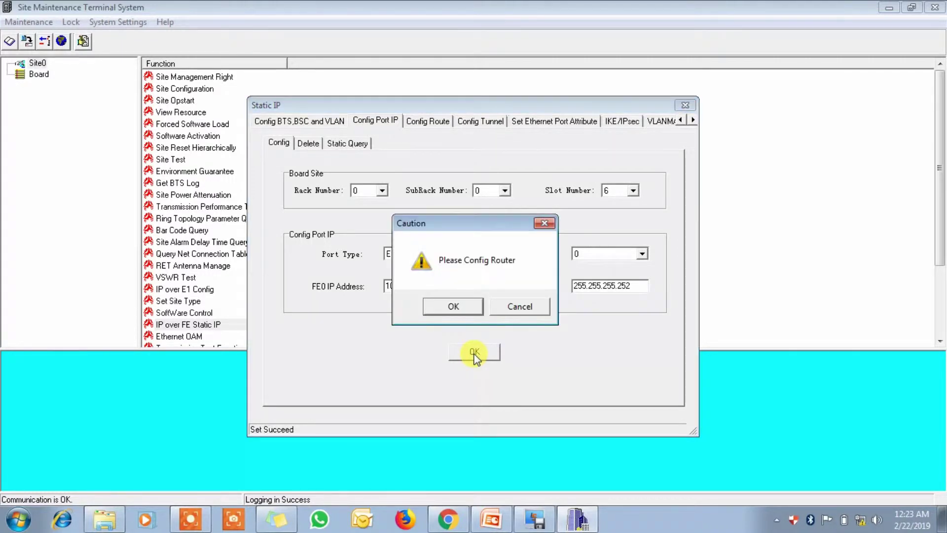
pyautogui.click(448, 306)
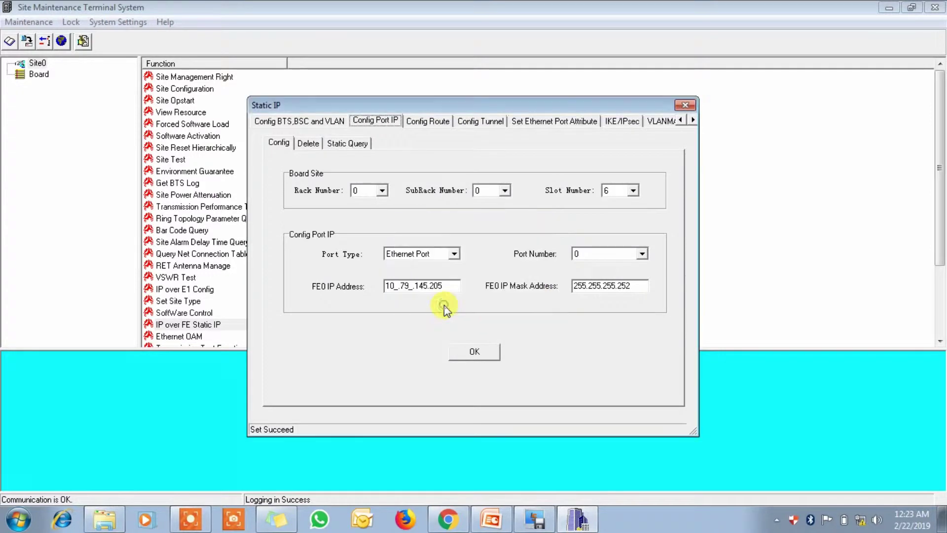
# In the route configuration, choose slot number 6 and set the next hop IP address to 10.79.145.206.
pyautogui.click(422, 123)
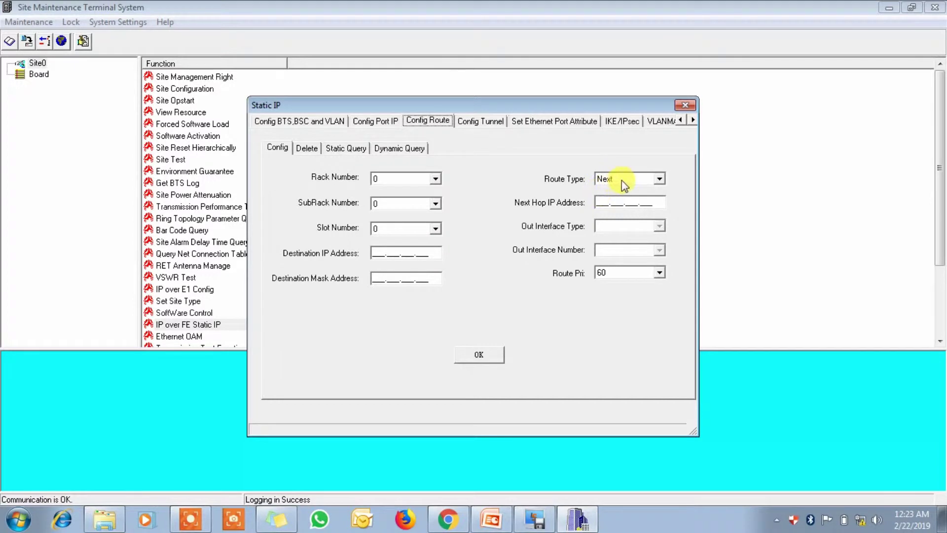
pyautogui.click(436, 229)
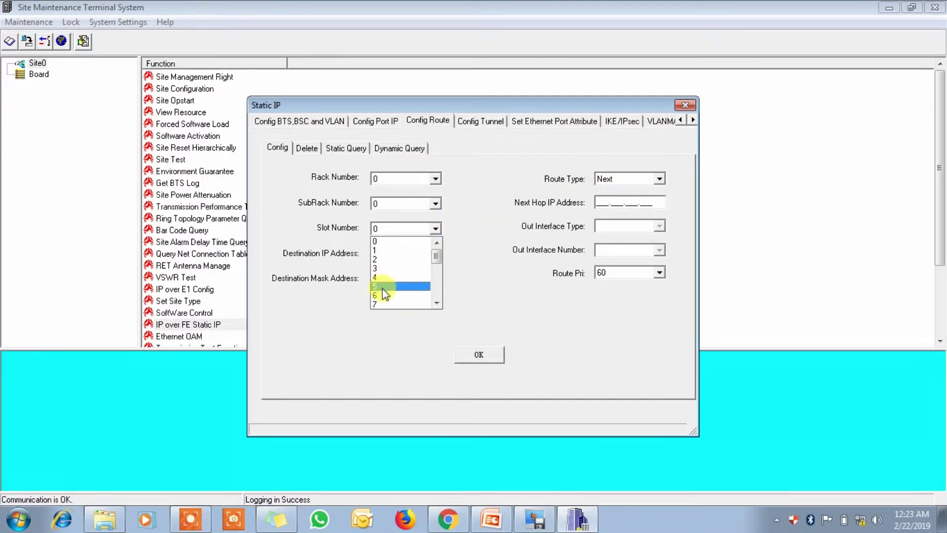
pyautogui.click(385, 294)
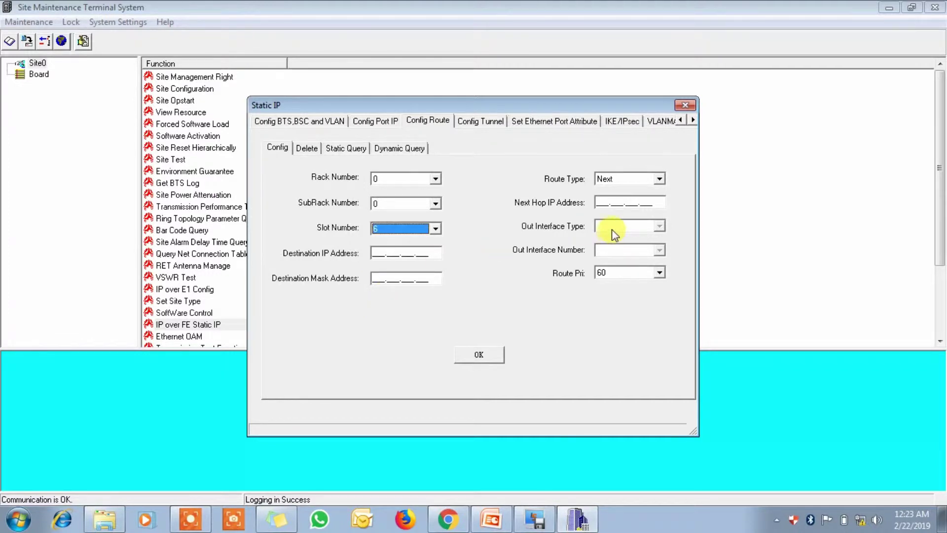
pyautogui.click(598, 204)
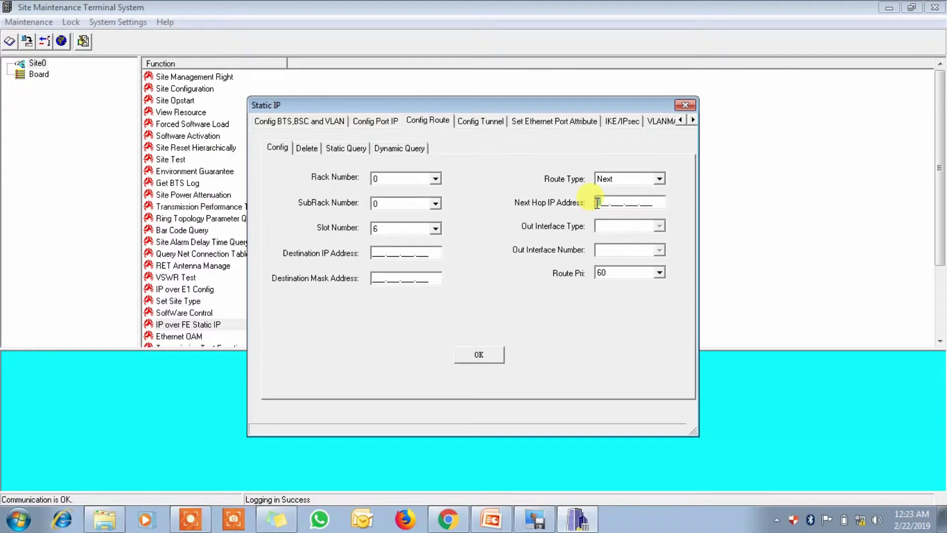
pyautogui.write('10_.')
pyautogui.write('79_.245.___')
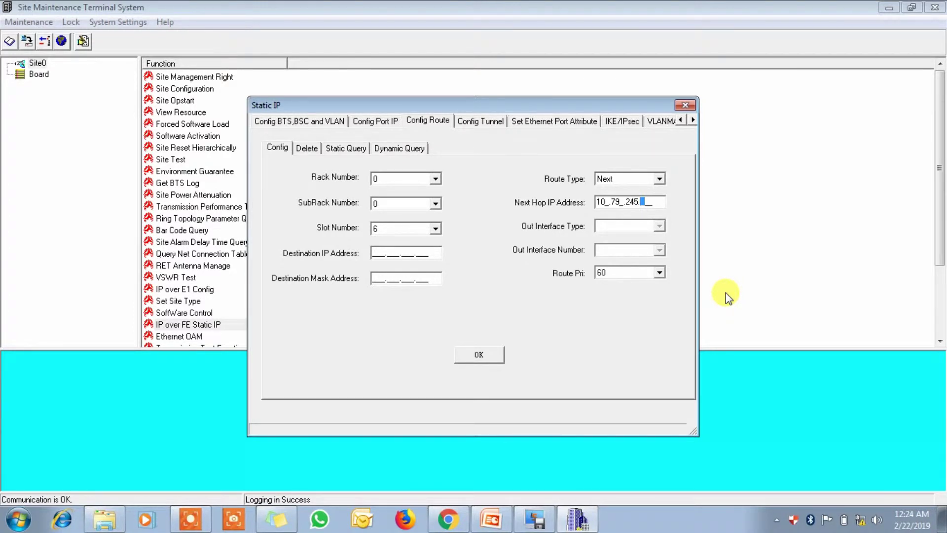
pyautogui.press('BackSpace')
pyautogui.press('BackSpace')
pyautogui.press('BackSpace')
pyautogui.press('BackSpace')
pyautogui.press('.')
pyautogui.write('145')
pyautogui.write('206')
# Add the route with destination IP address 10.76.9.102 and destination mask 255.255.255.255.
pyautogui.click(374, 255)
pyautogui.write('10_.76_.9__.10')
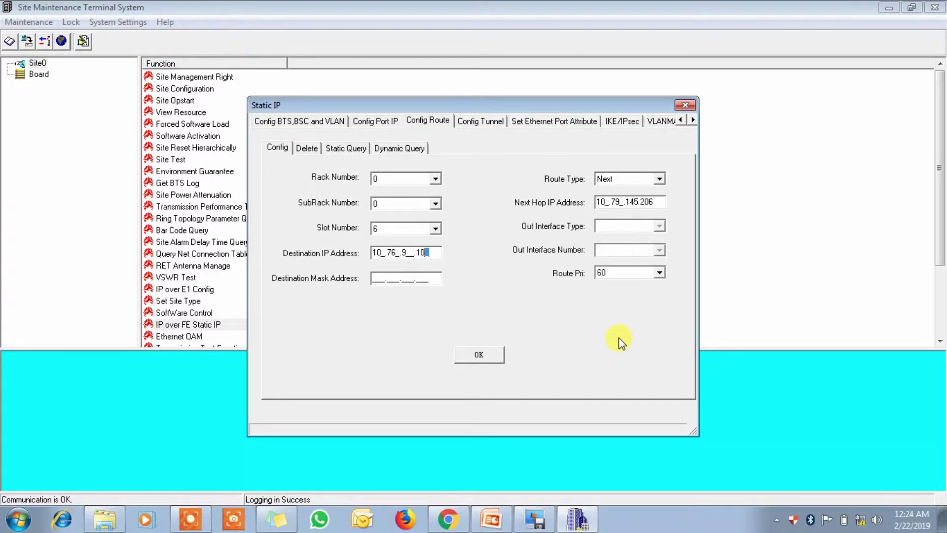
pyautogui.write('2')
pyautogui.click(374, 278)
pyautogui.write('2')
pyautogui.press('BackSpace')
pyautogui.write('255.255.255.255')
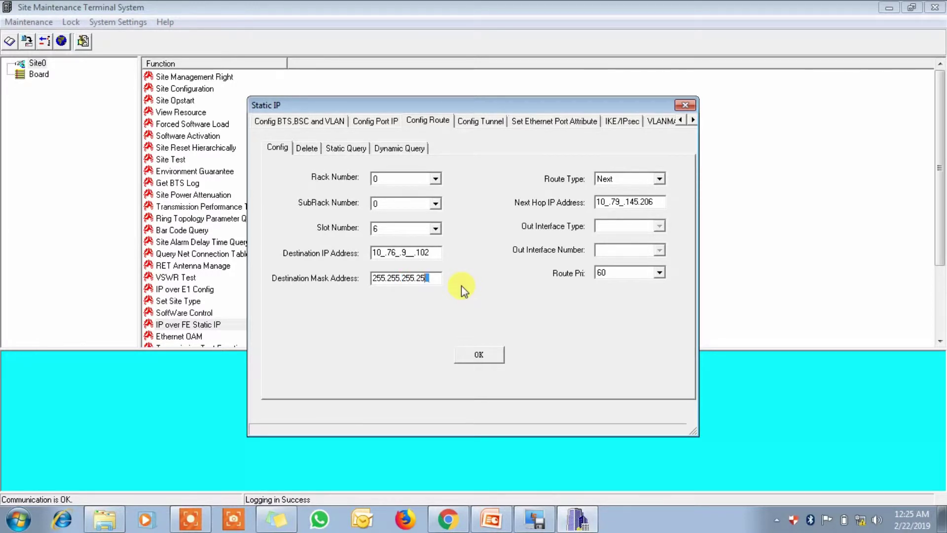
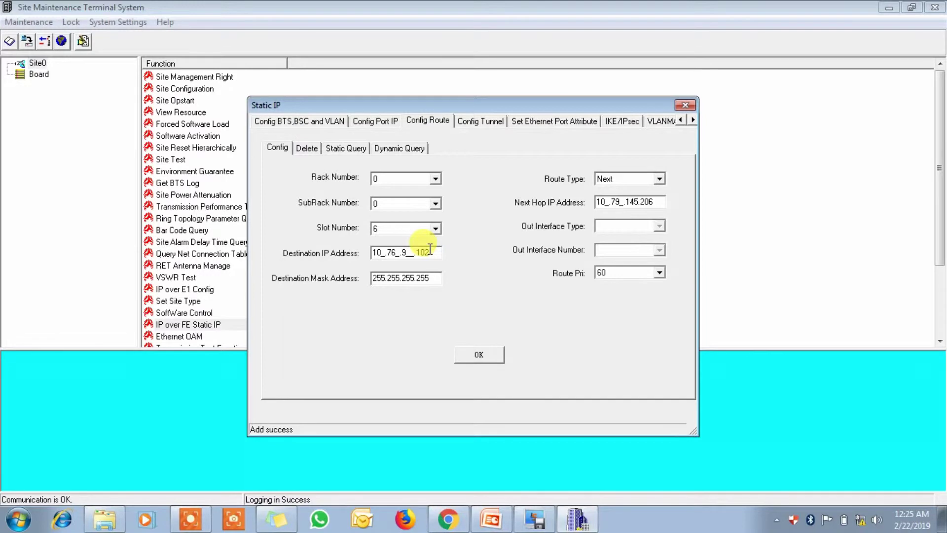
# Change the destination IP address to 10.76.9.85 and add it as a second route.
pyautogui.press('BackSpace')
pyautogui.press('BackSpace')
pyautogui.press('BackSpace')
pyautogui.press('BackSpace')
pyautogui.press('BackSpace')
pyautogui.write('9__.85_')
pyautogui.click(488, 358)
# Change the last digit of the destination IP address to 6 and add it as a third route.
pyautogui.click(434, 253)
pyautogui.press('BackSpace')
pyautogui.press('BackSpace')
pyautogui.write('6')
pyautogui.click(479, 356)
# Run a static query of the routes configured for the site.
pyautogui.click(480, 123)
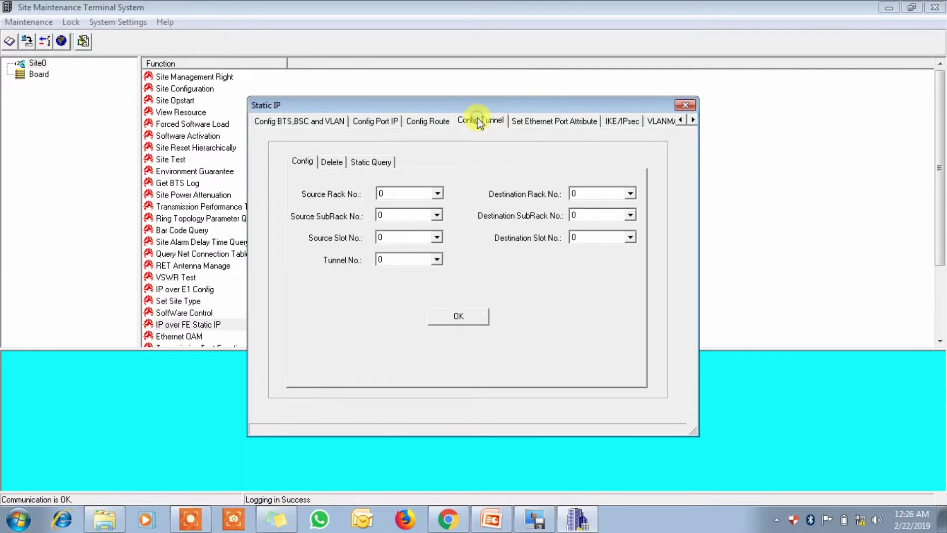
pyautogui.click(438, 121)
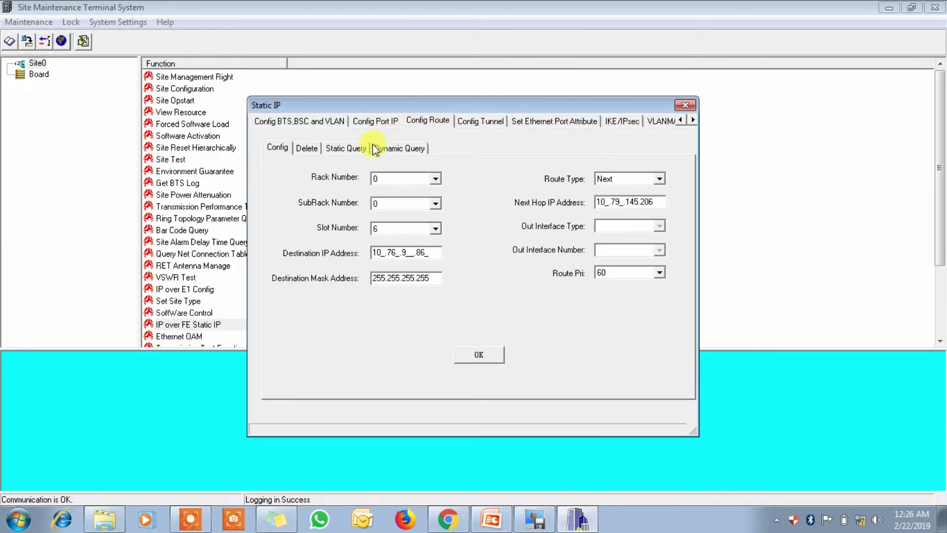
pyautogui.click(354, 147)
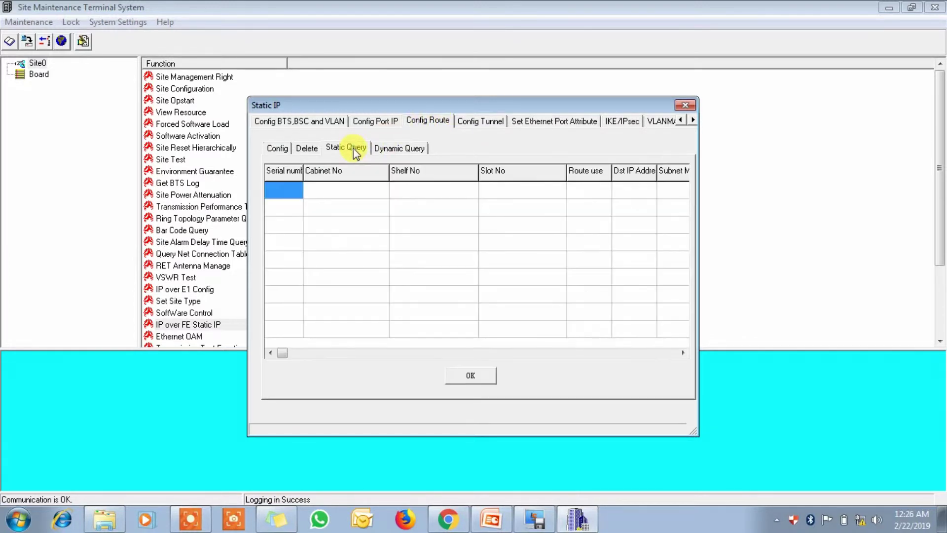
pyautogui.click(481, 379)
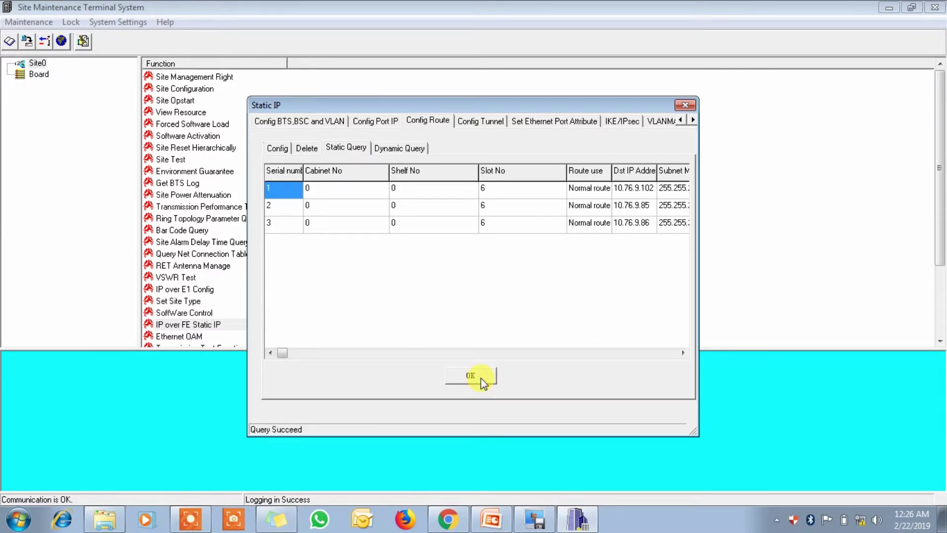
# Check the queried routes' columns from destination IP address through route priority, and close the Static IP dialog.
pyautogui.click(282, 353)
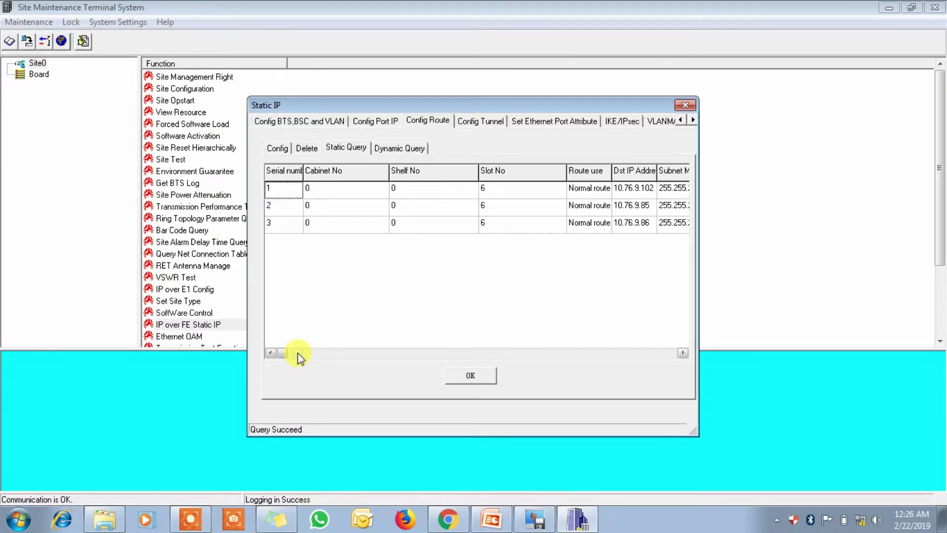
pyautogui.click(683, 353)
pyautogui.click(683, 352)
pyautogui.click(683, 352)
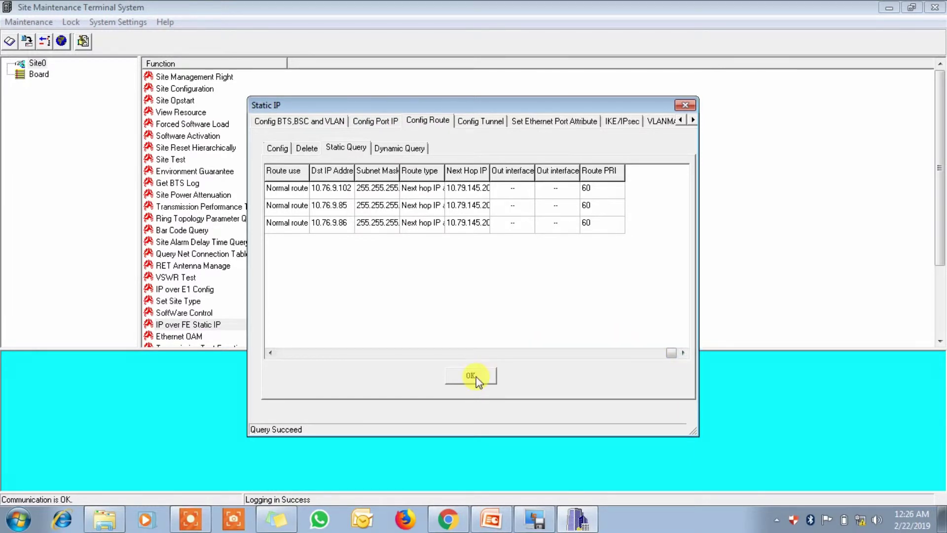
pyautogui.click(683, 105)
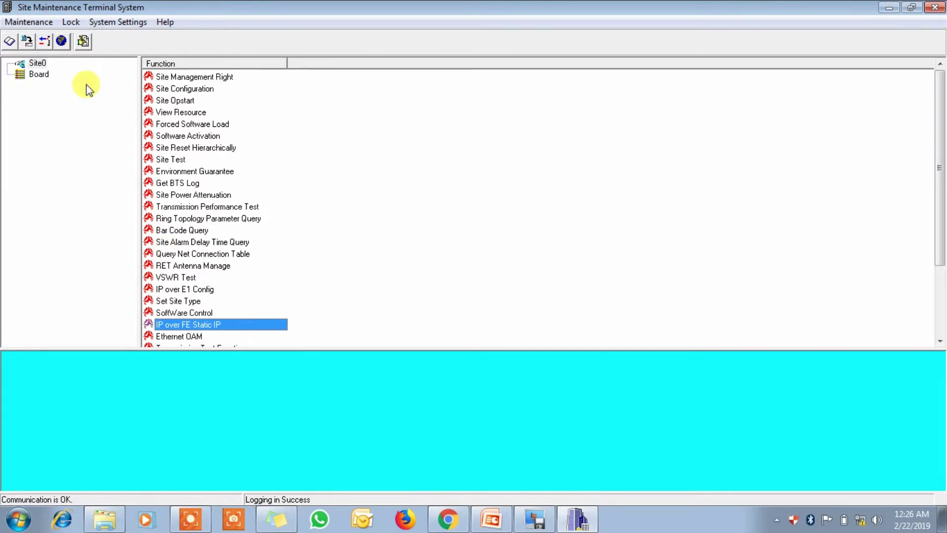